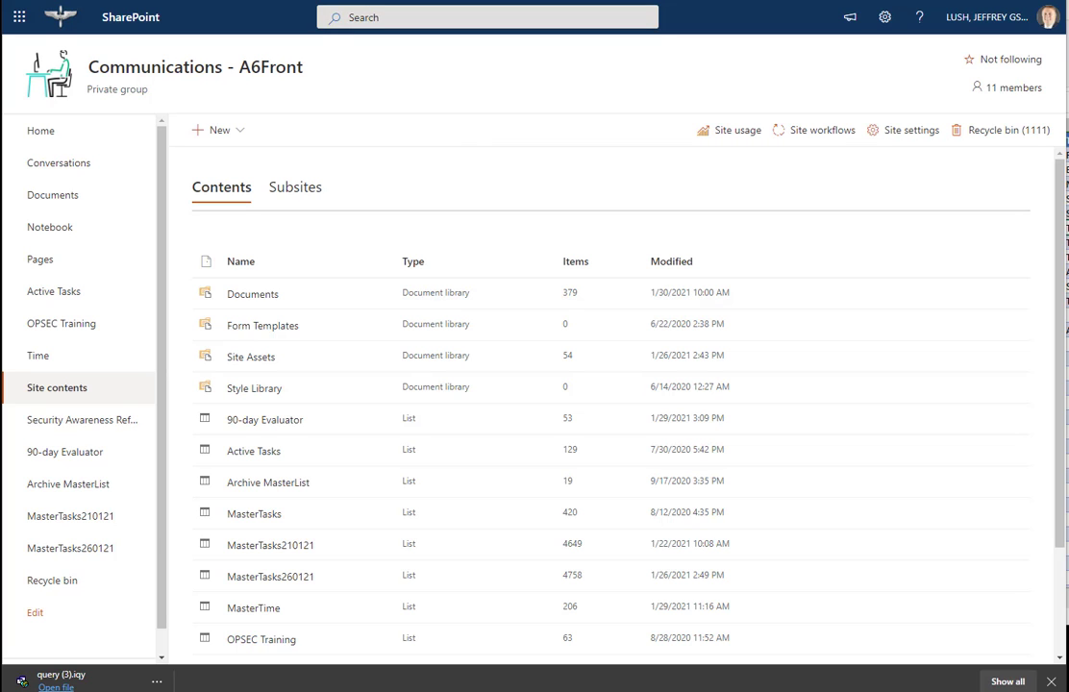
Look at the SharePoint entry in the app launcher, and browse the news and frequent sites on the SharePoint start page
click(18, 20)
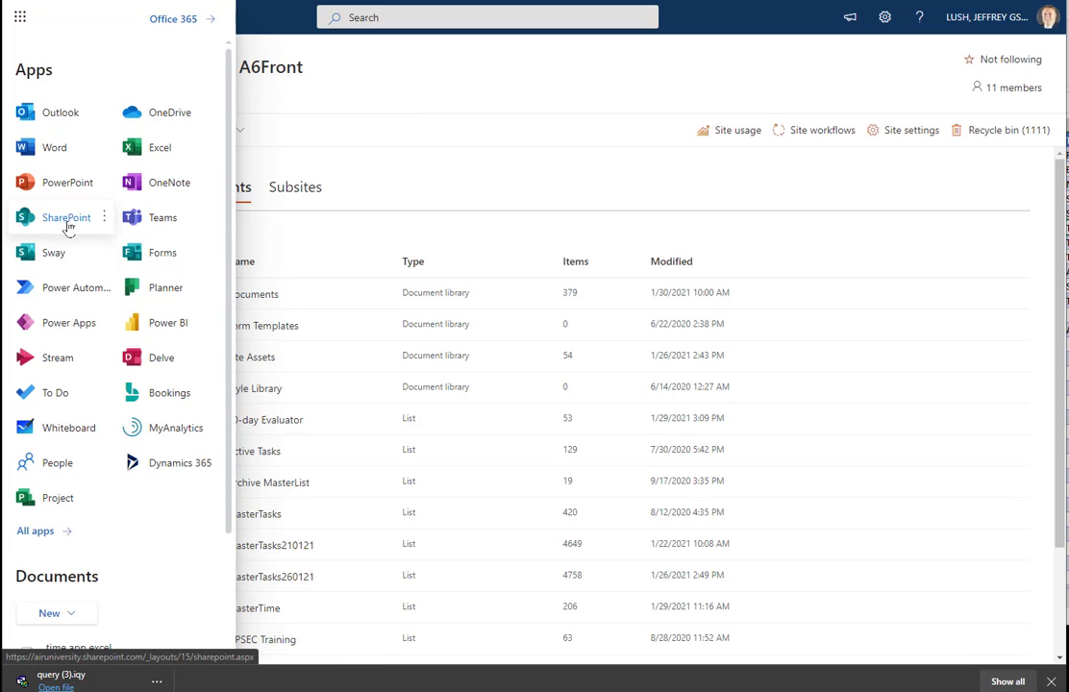
click(104, 217)
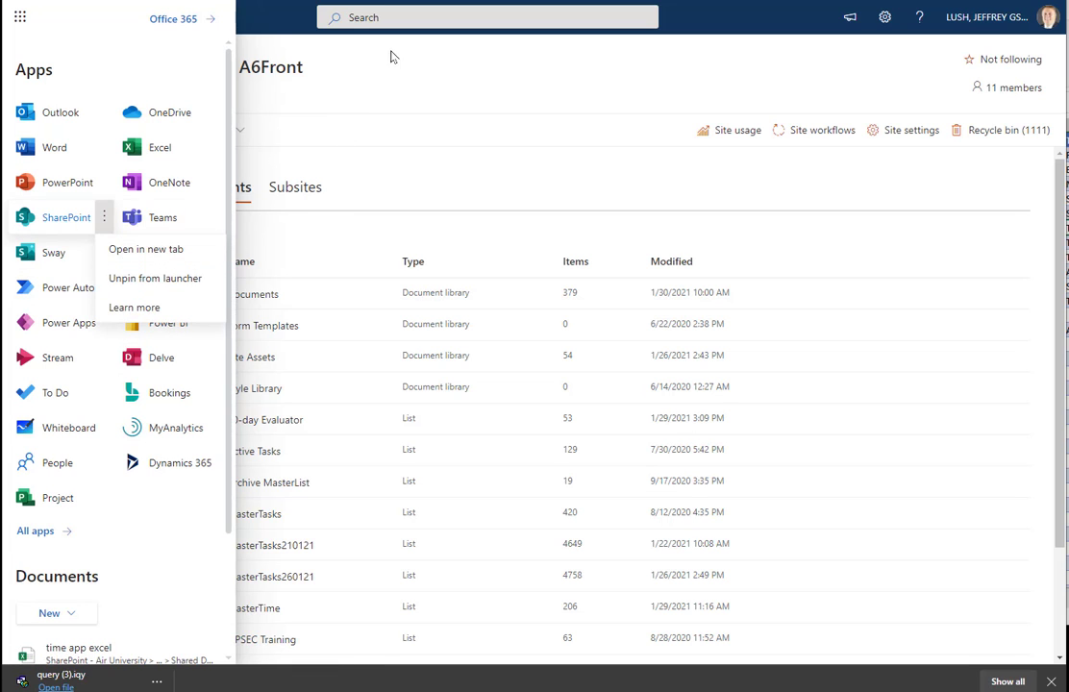
click(301, 84)
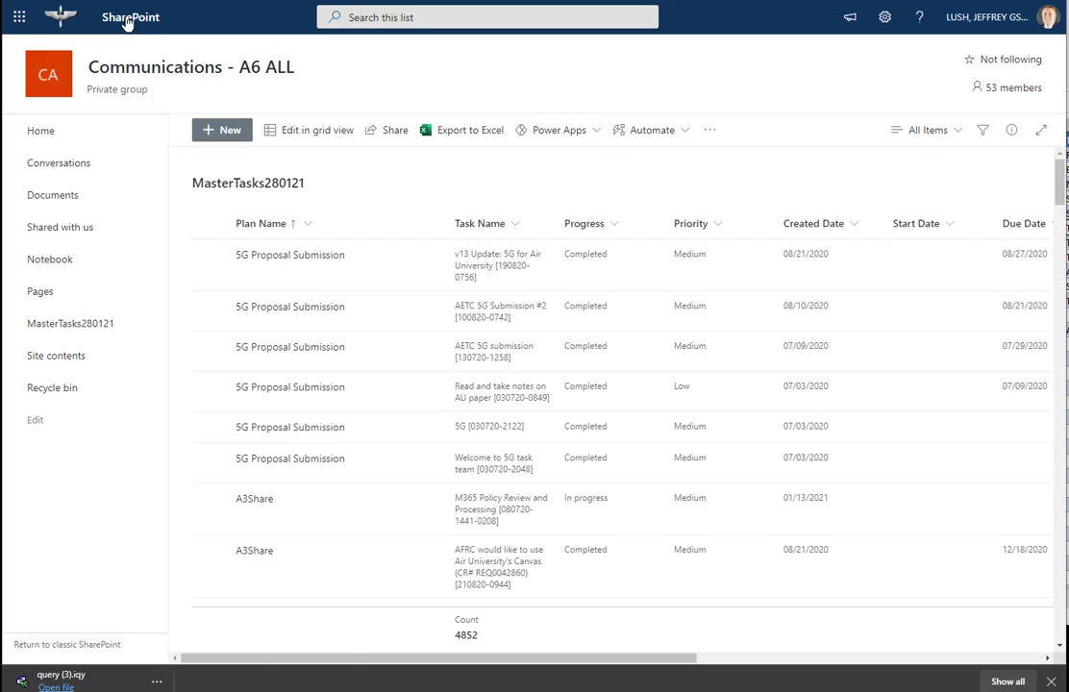
click(126, 19)
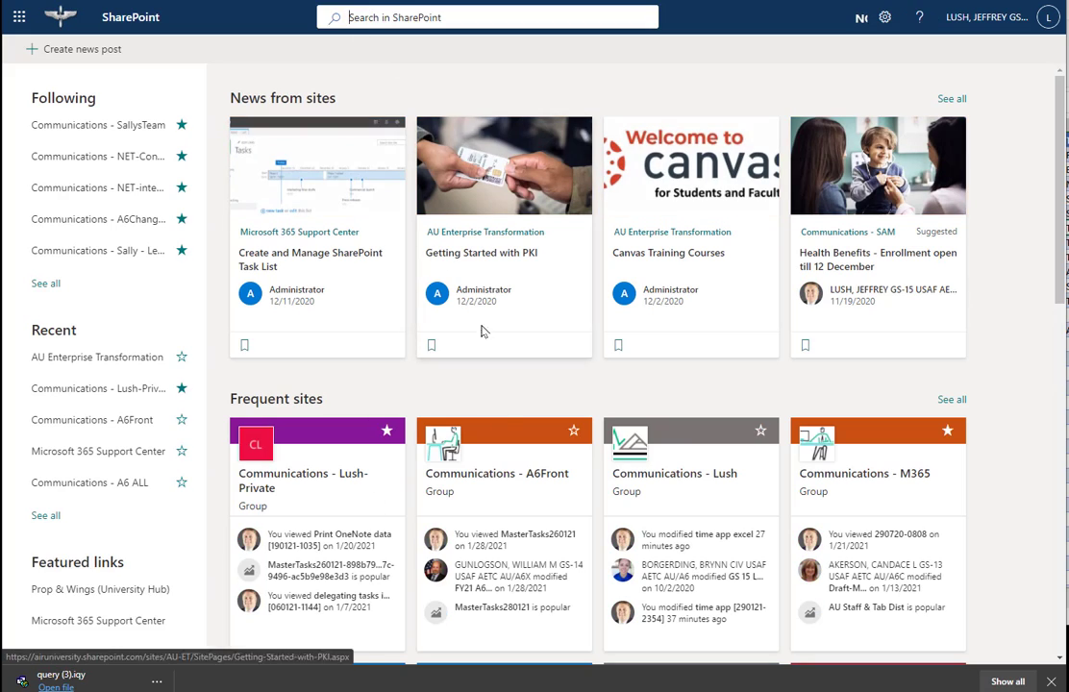
scroll(561, 375, down, 3)
scroll(560, 377, up, 4)
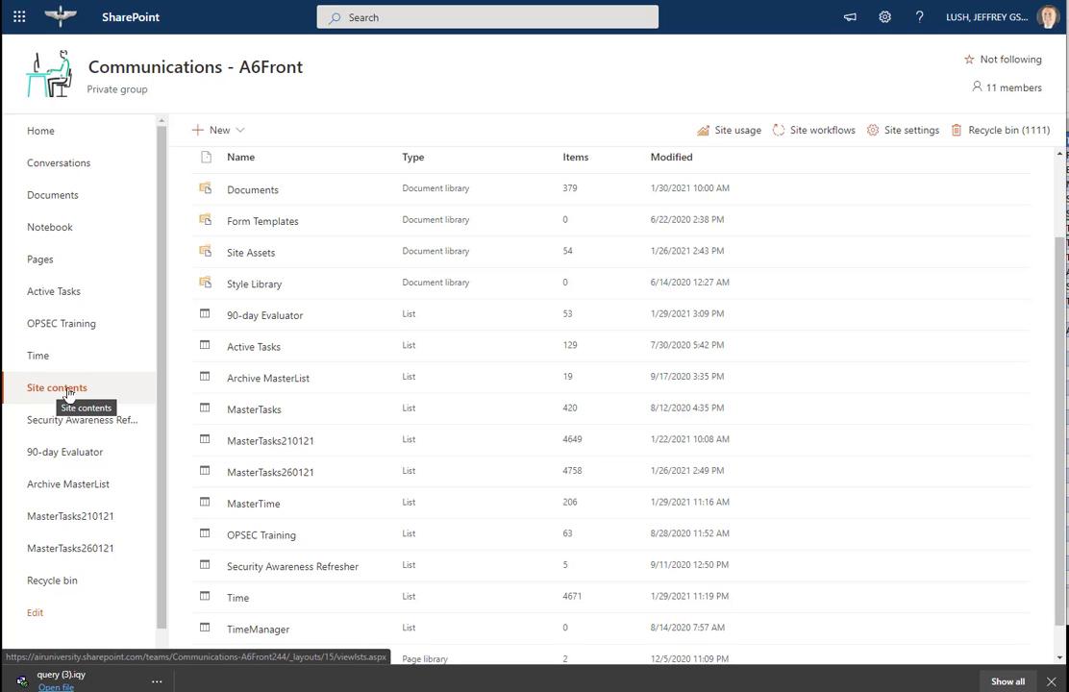
Look through the site contents of Communications - A6Front and open the MasterTime list
scroll(78, 380, down, 1)
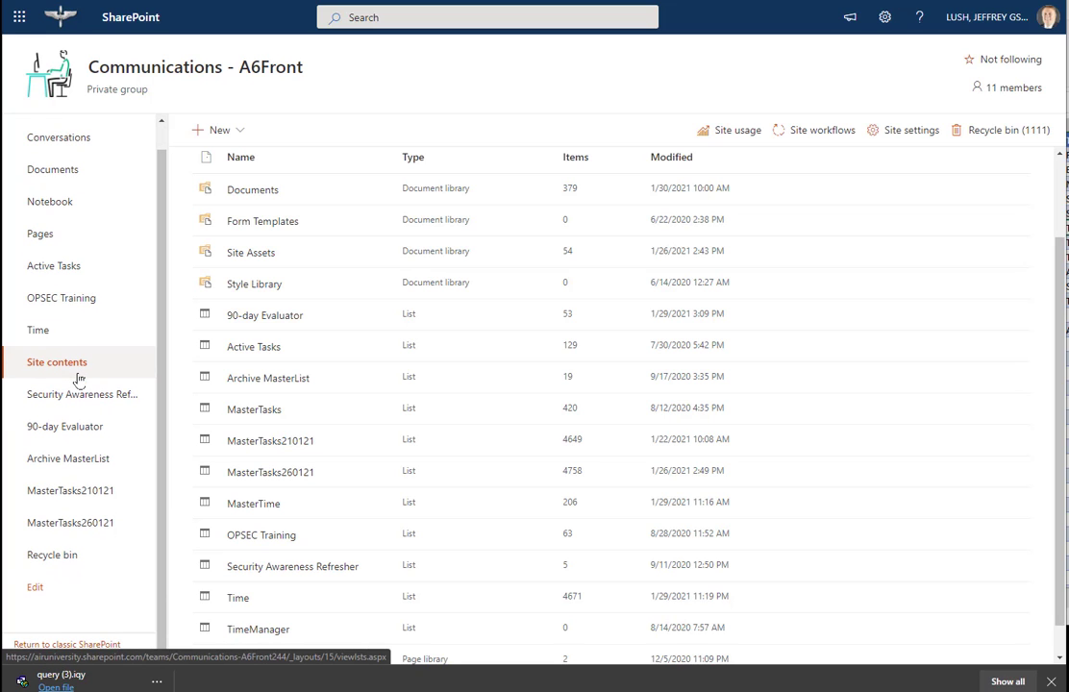
scroll(365, 258, down, 1)
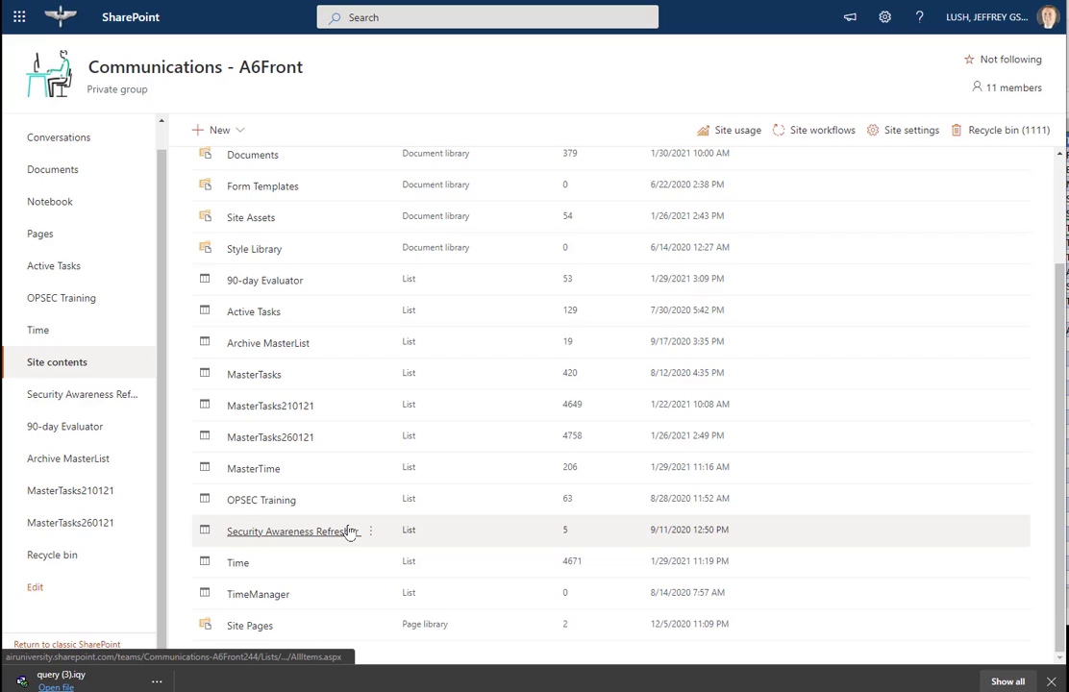
scroll(354, 500, up, 3)
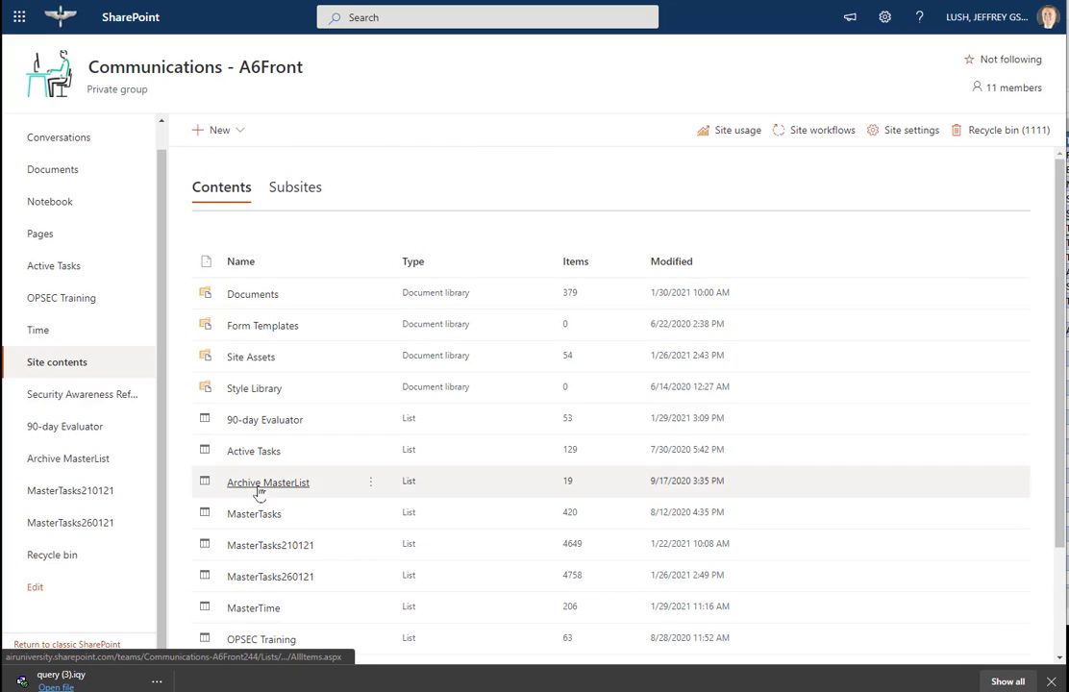
scroll(338, 456, down, 3)
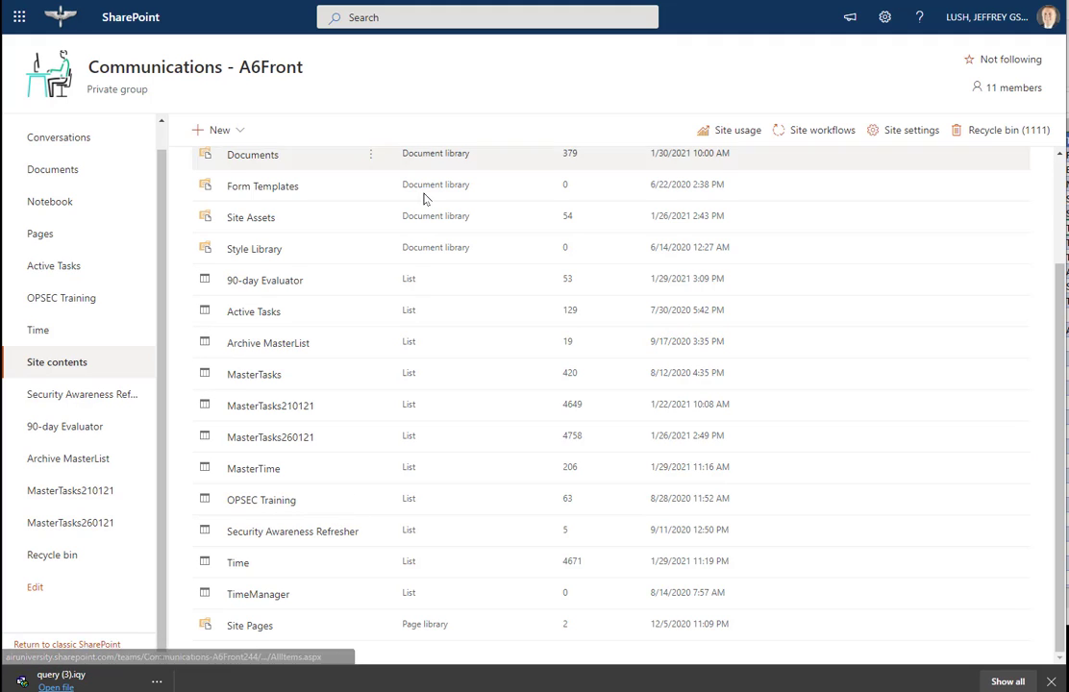
click(261, 475)
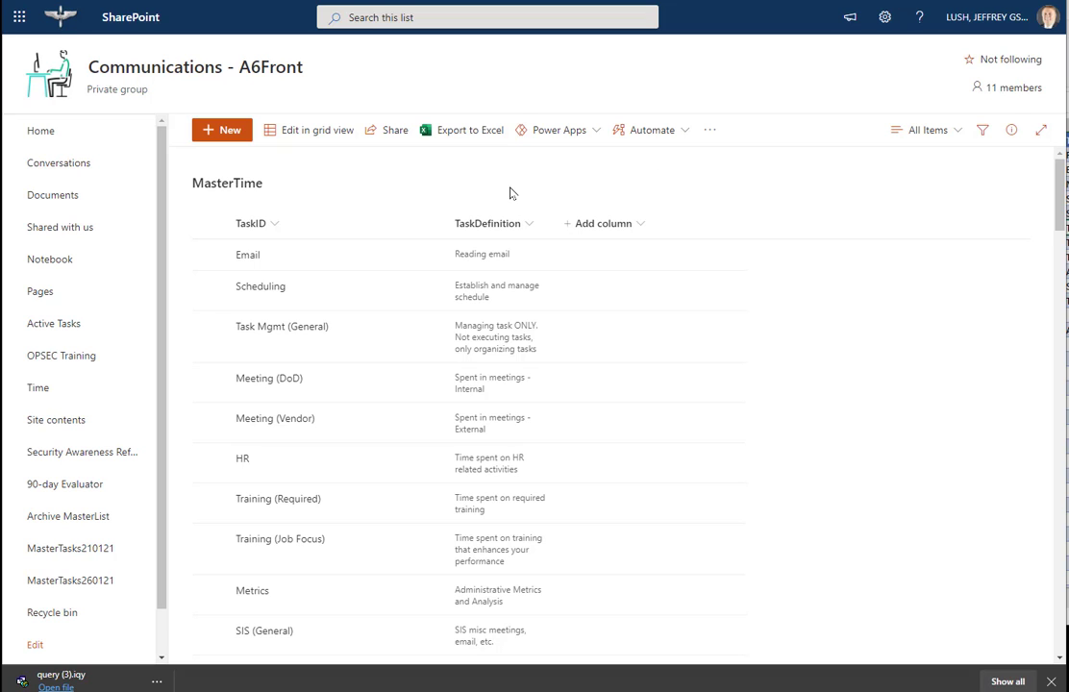
Export the MasterTime list to Excel and open the downloaded query (3) file with its data connections enabled
click(463, 139)
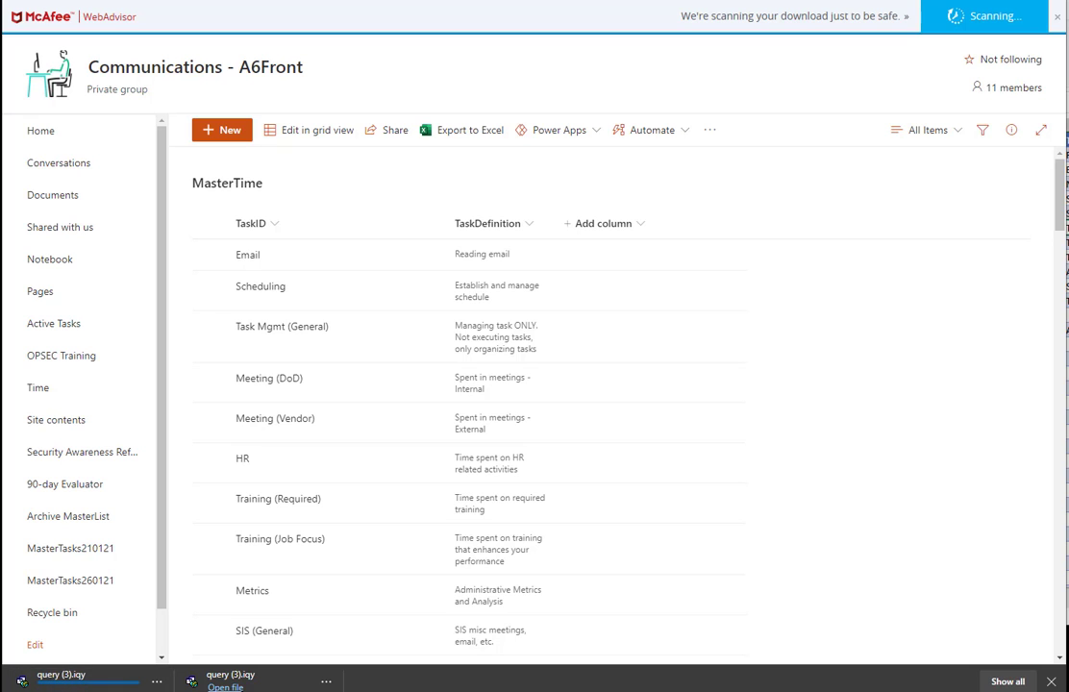
click(157, 683)
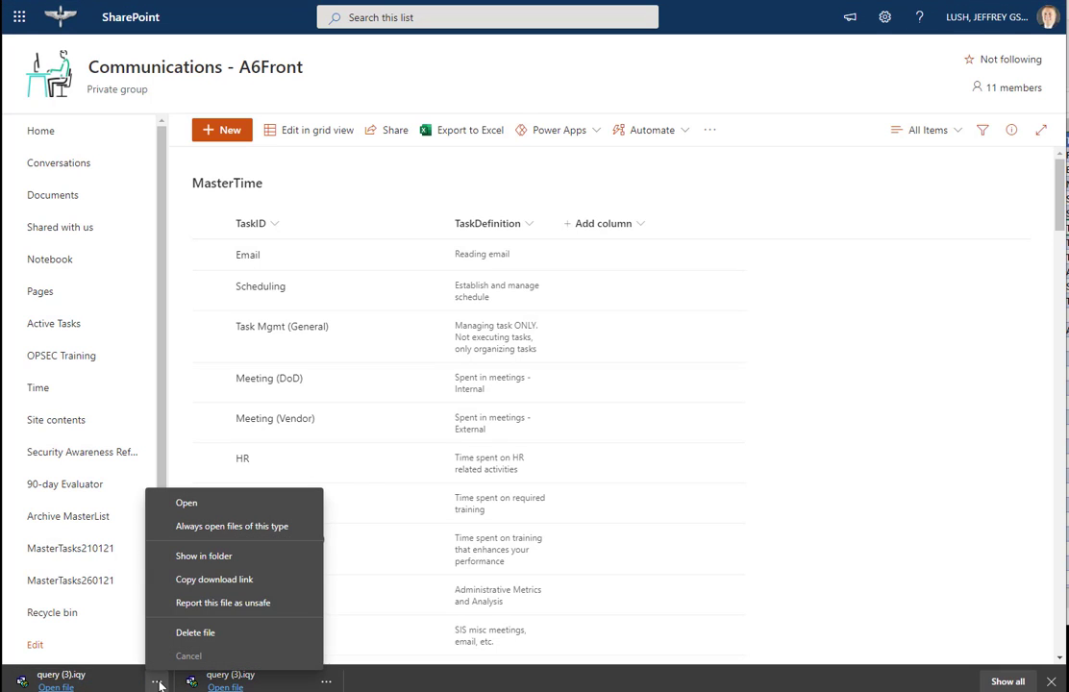
click(233, 560)
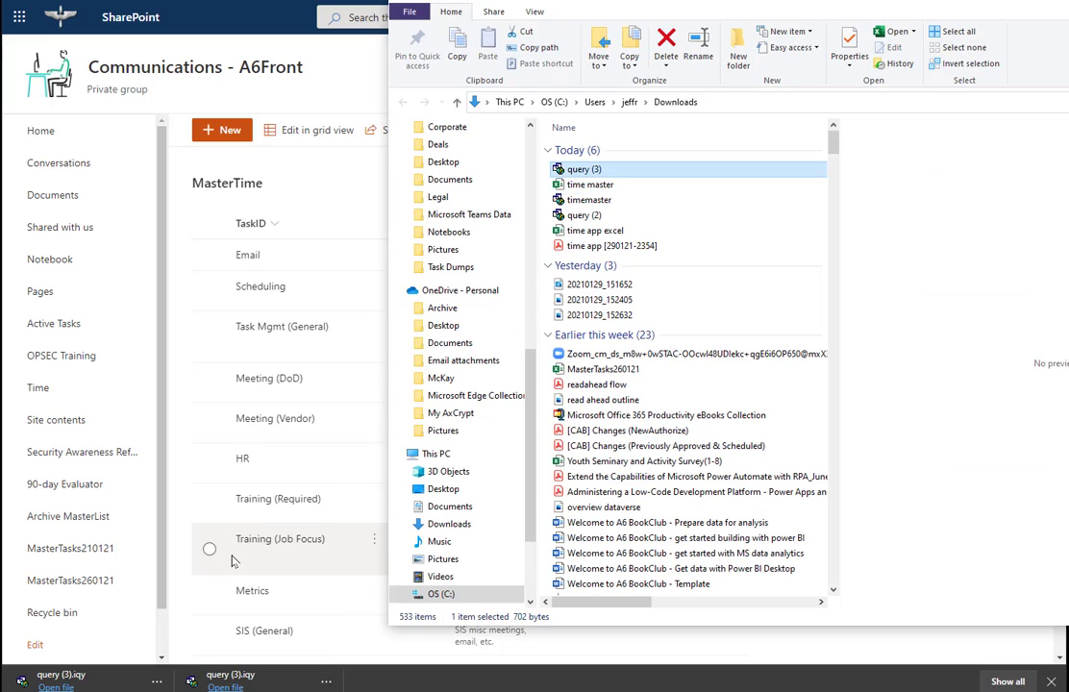
double_click(581, 171)
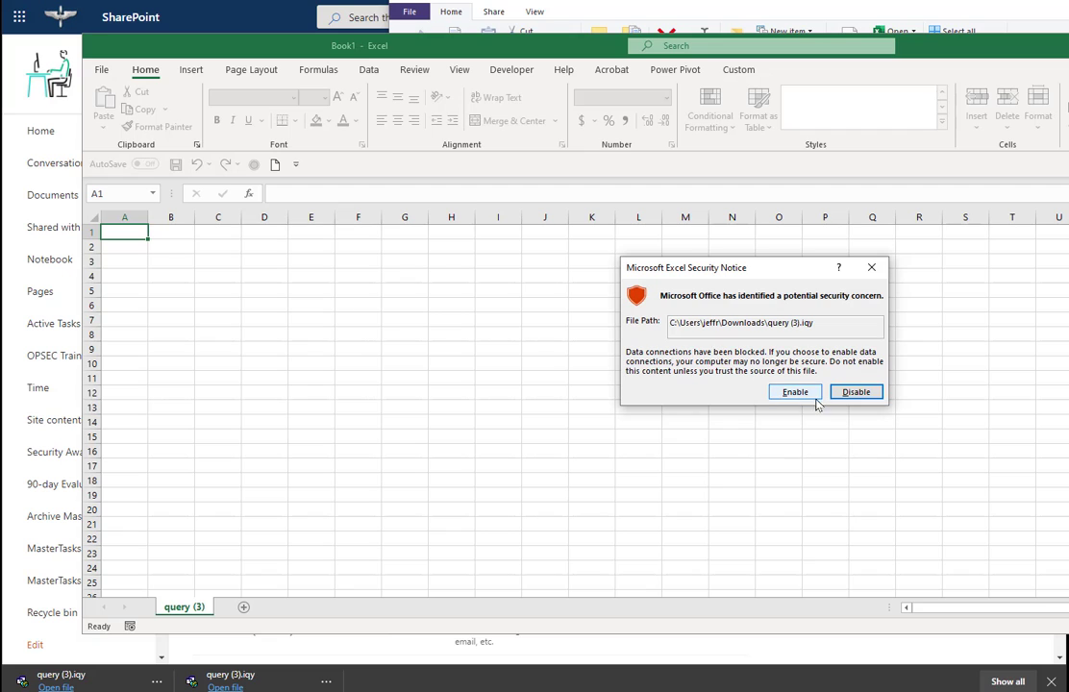
click(803, 394)
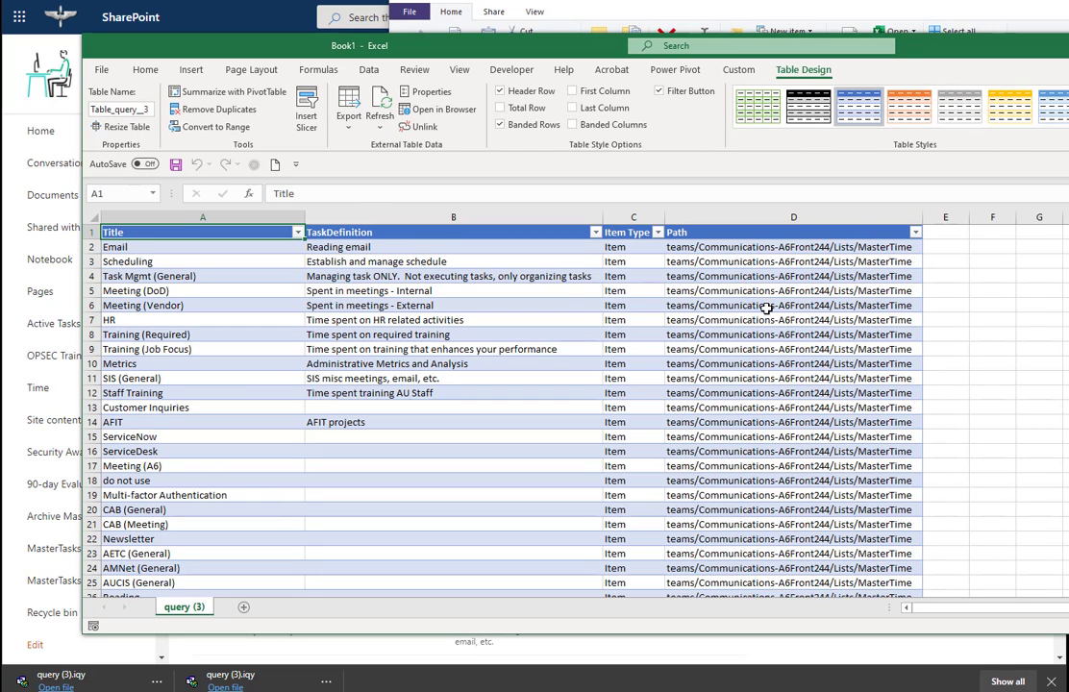
Delete the Item Type and Path columns from the exported table
click(631, 217)
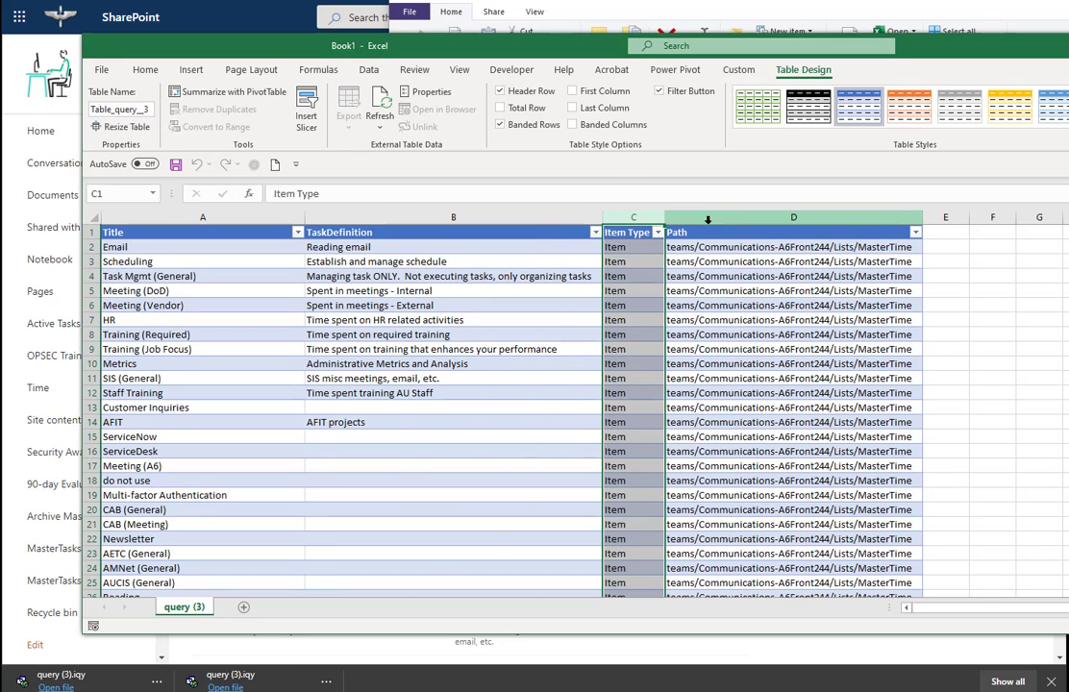
shift+click(738, 219)
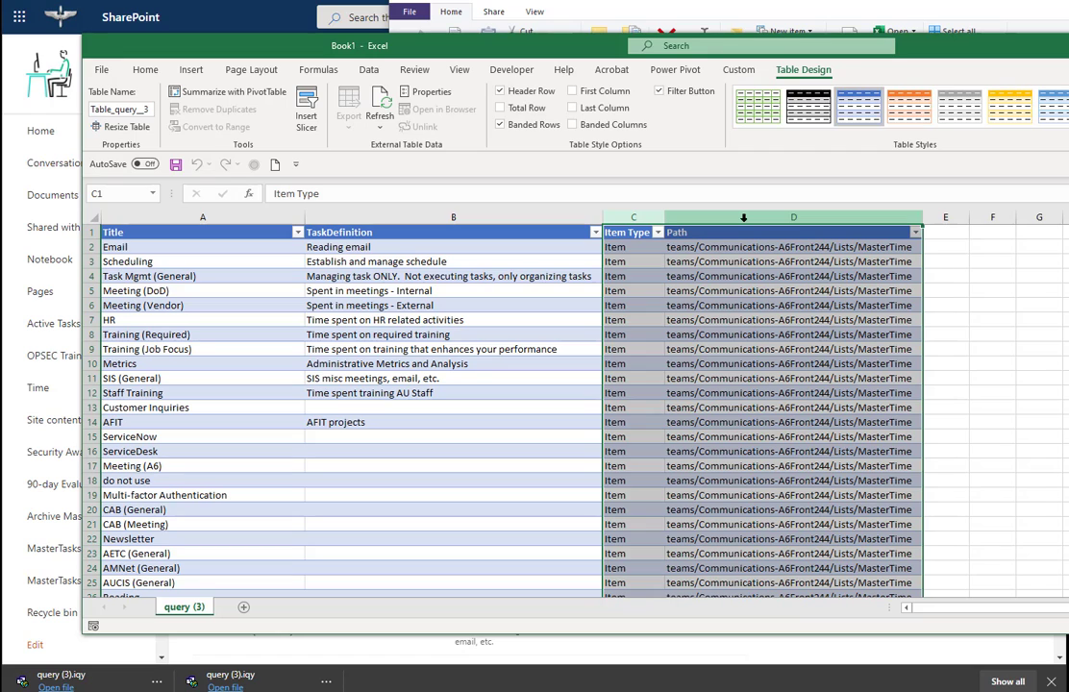
right_click(743, 218)
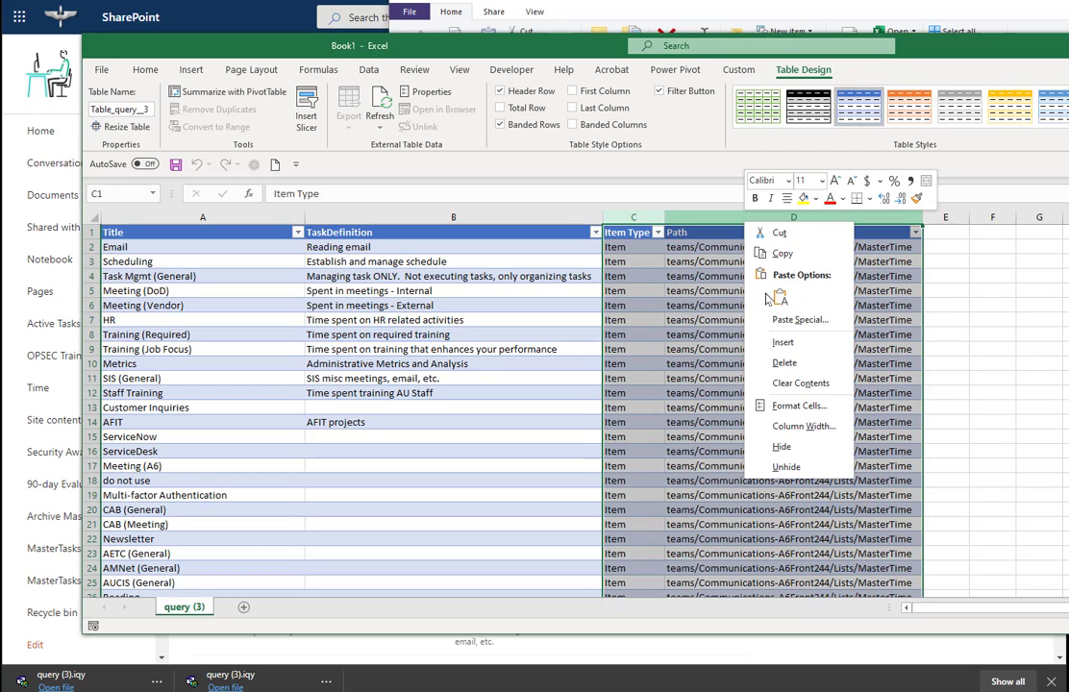
click(786, 363)
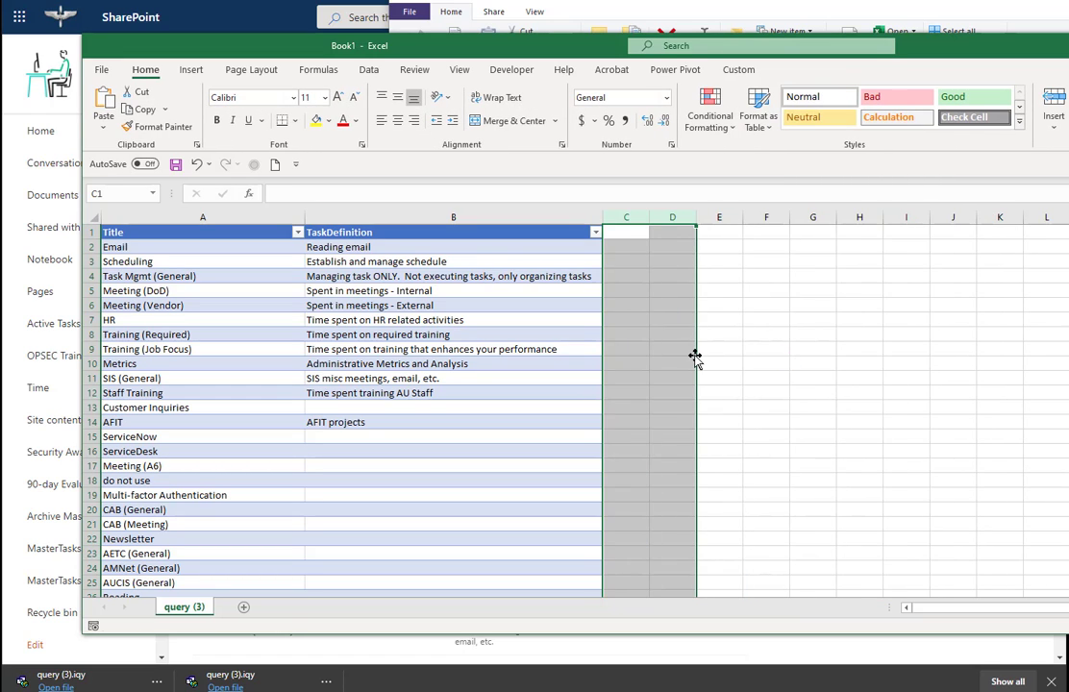
Review the rows of the Title and TaskDefinition columns in the exported table
click(273, 332)
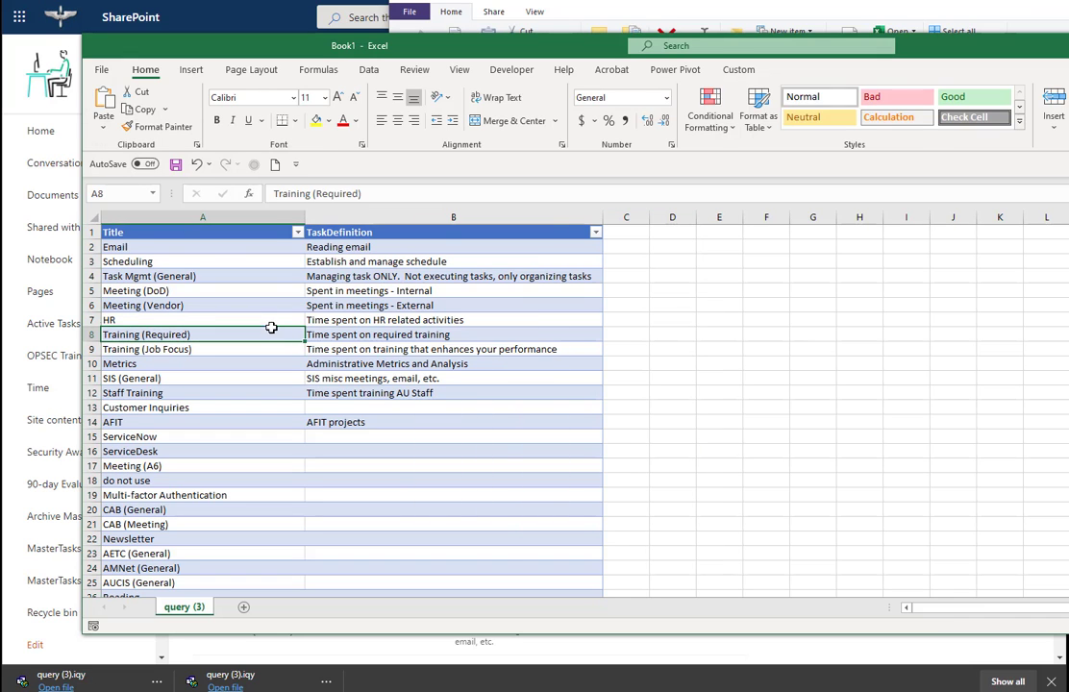
drag(167, 247, 382, 486)
scroll(377, 494, down, 8)
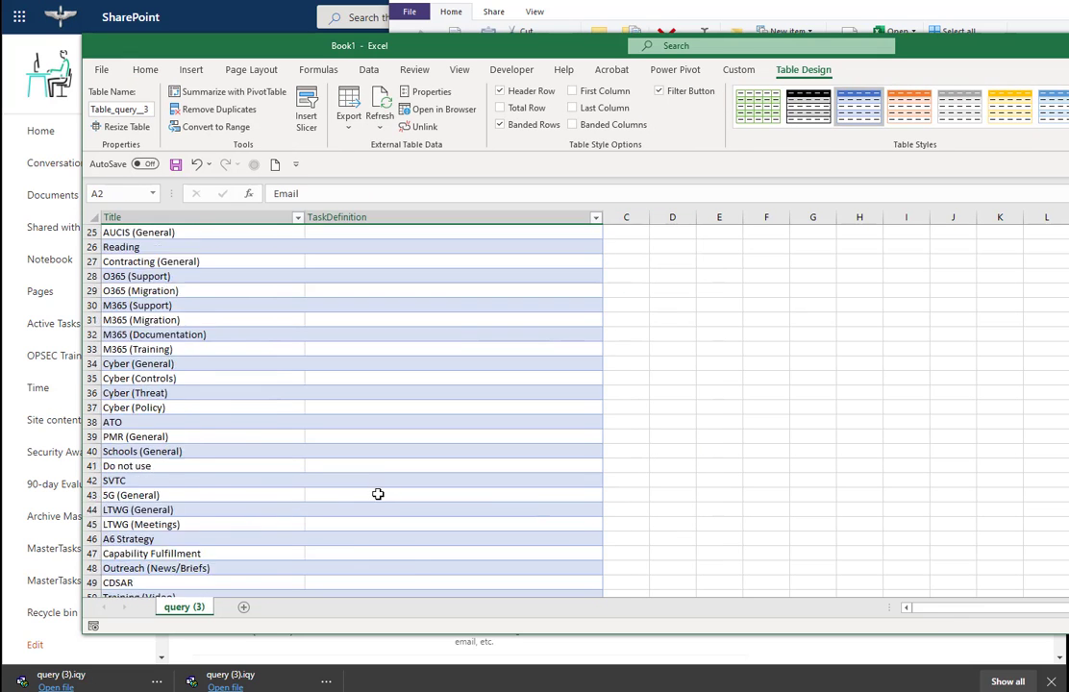
scroll(378, 494, up, 6)
scroll(378, 493, up, 2)
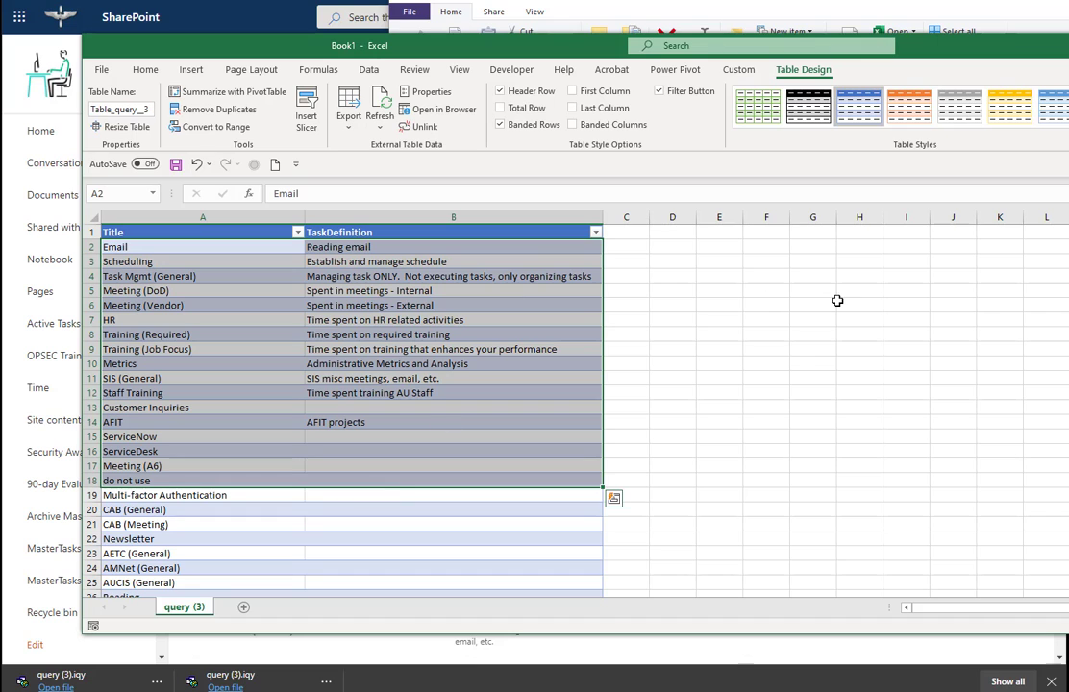
Save the workbook as timemaster in Excel Workbook format in Downloads, and preview the saved file in the folder
click(97, 69)
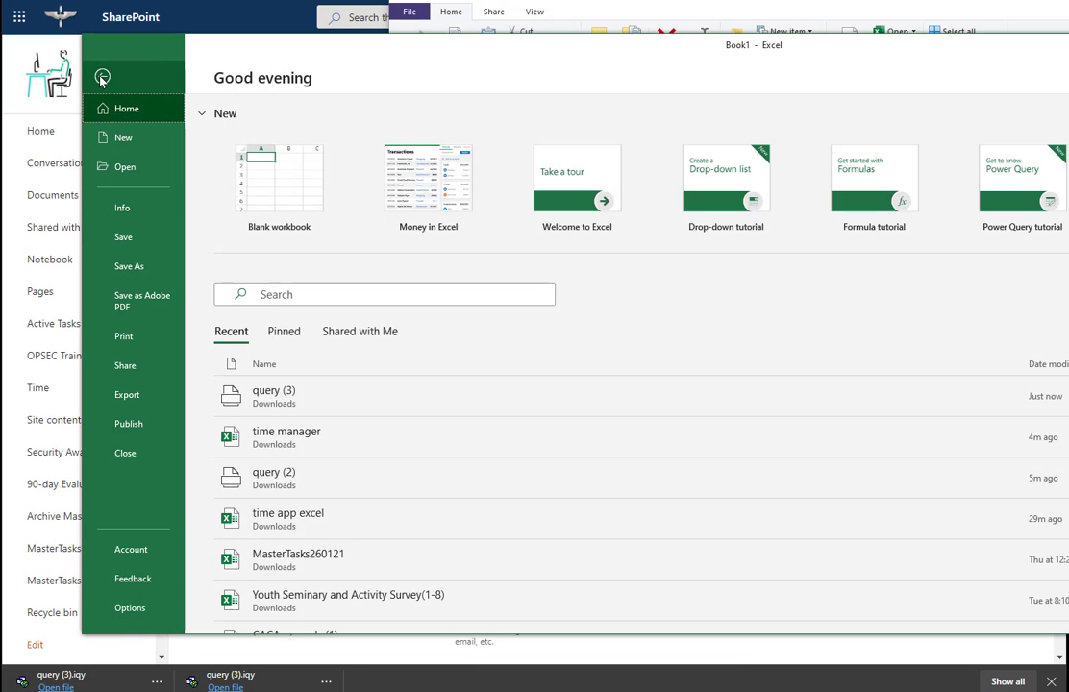
click(140, 276)
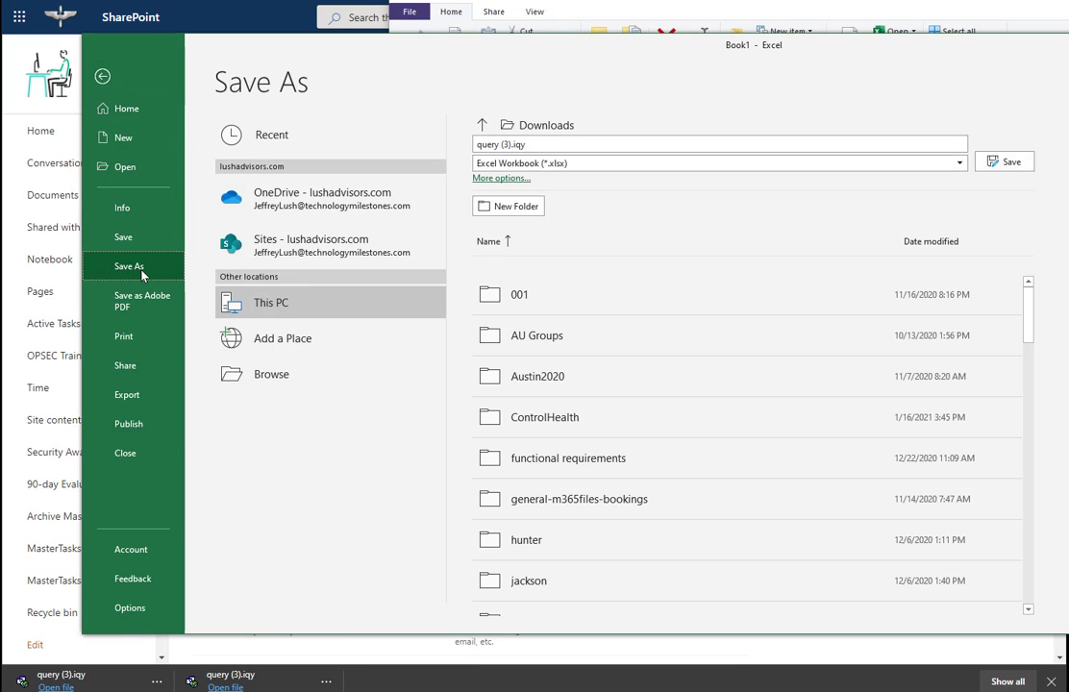
click(534, 145)
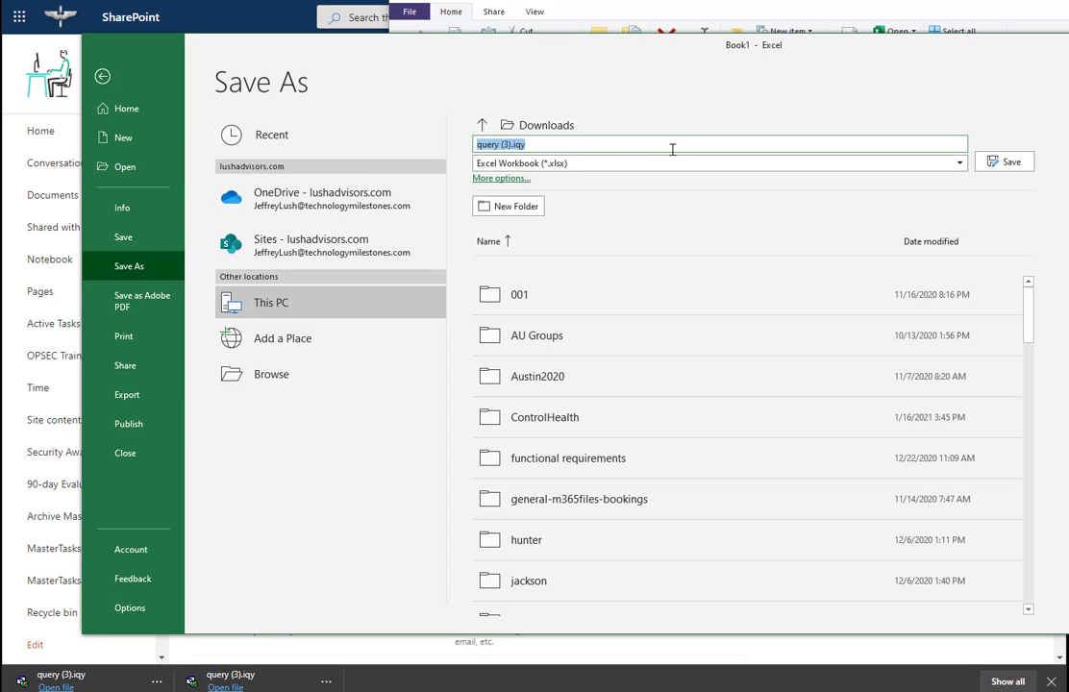
text(timemaster)
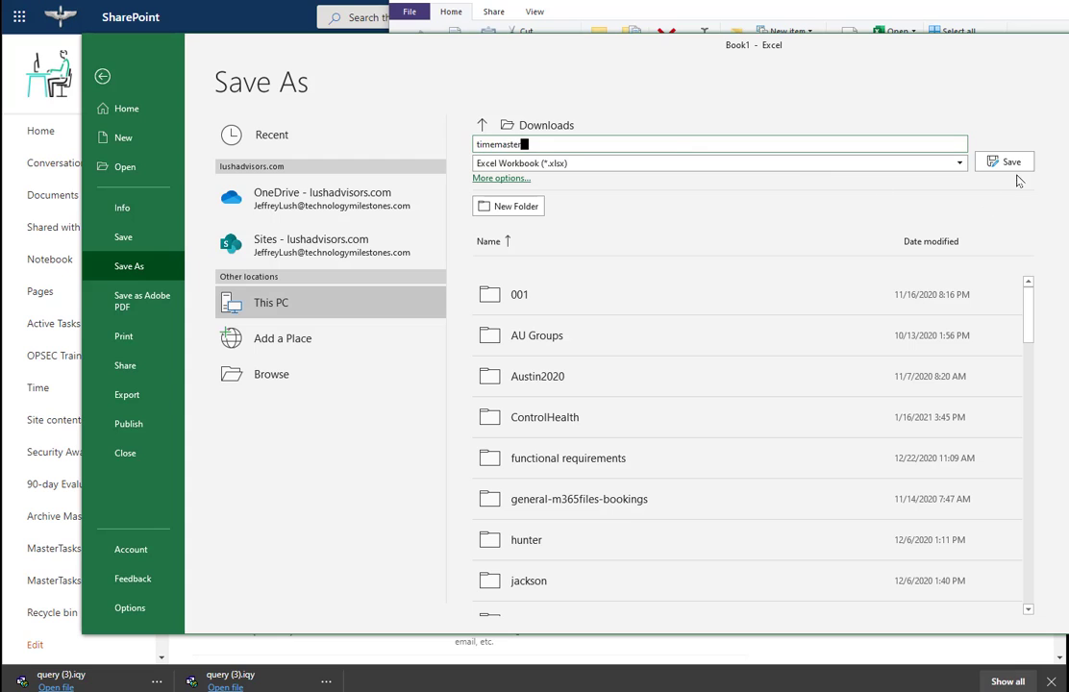
click(1010, 164)
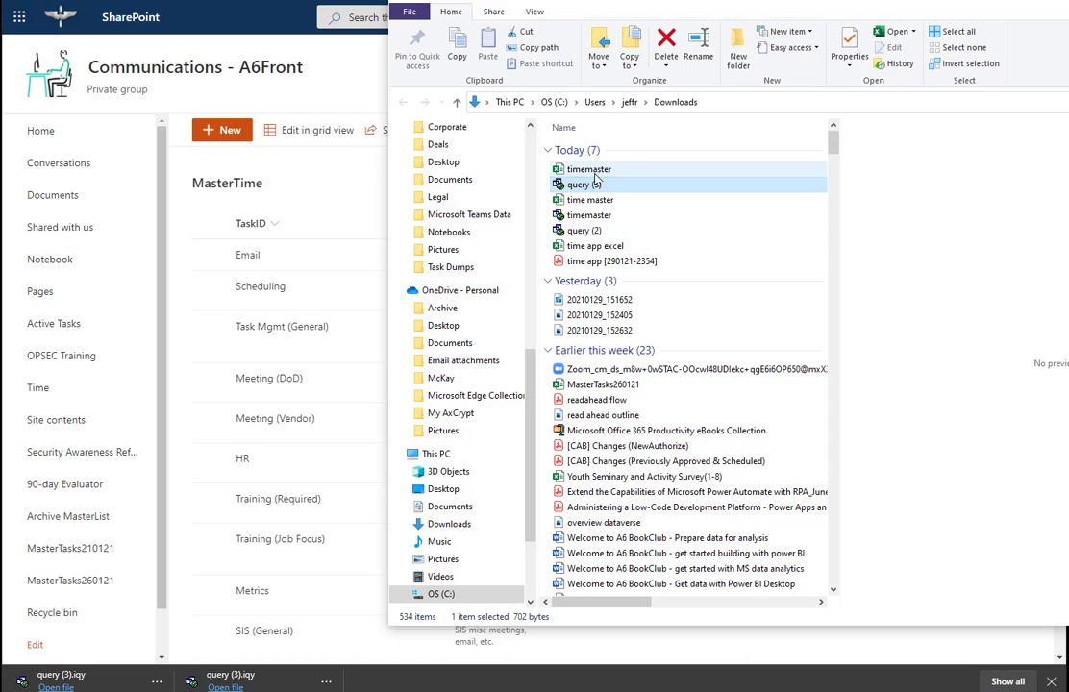
click(598, 171)
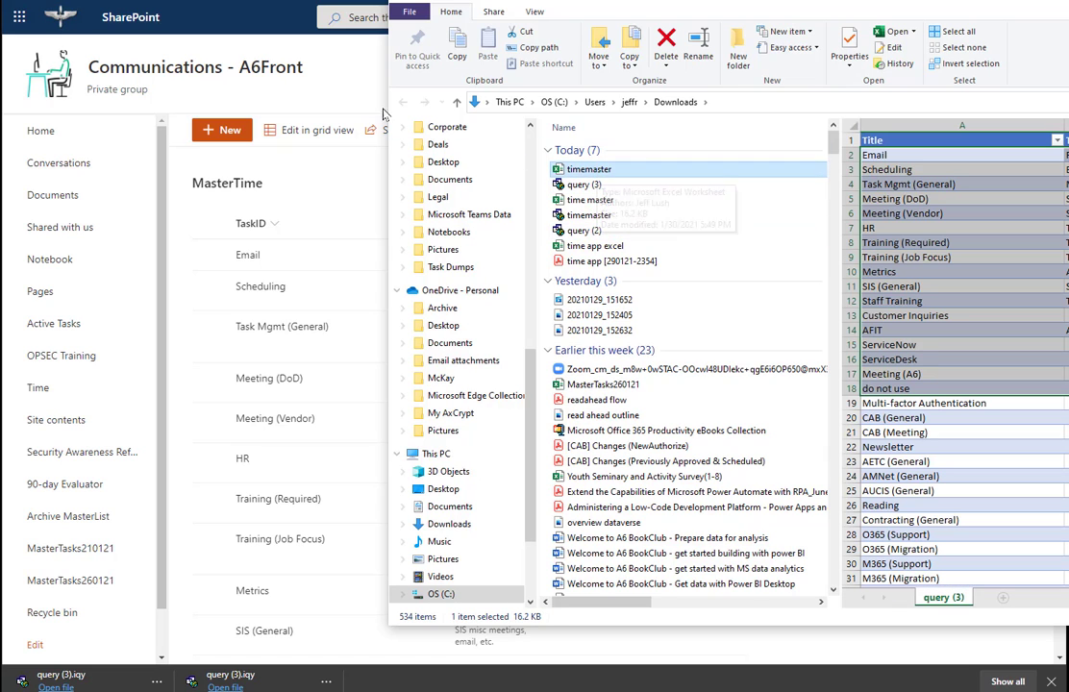
click(345, 103)
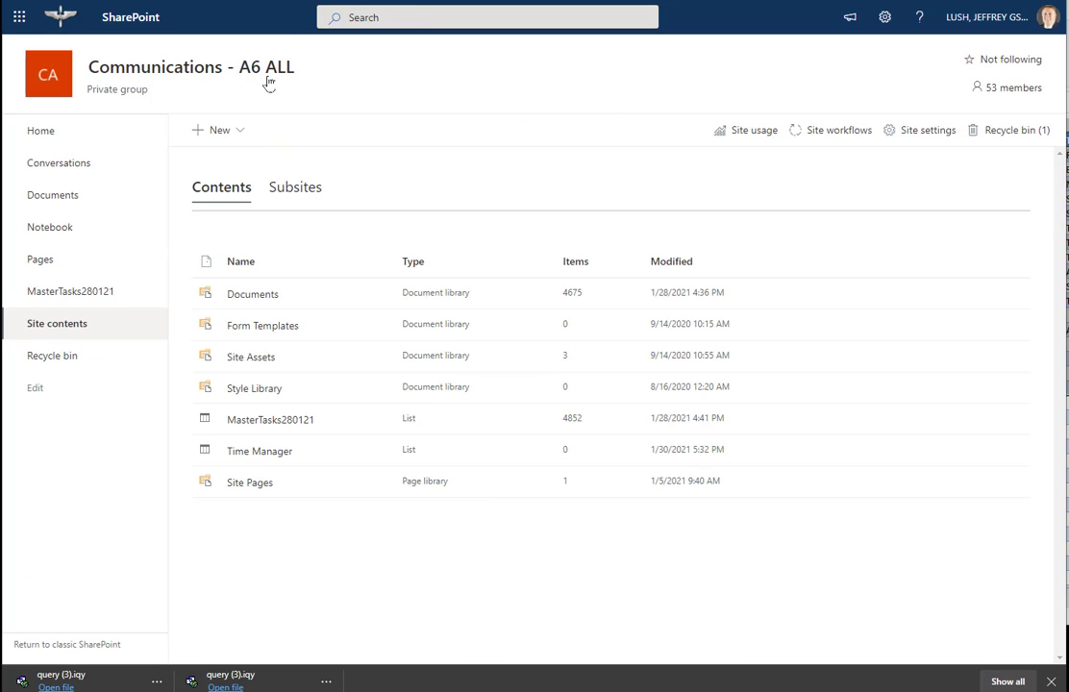
Start a new list from Excel on the Communications - A6 ALL site, upload the timemaster workbook, and accept its Table_query__3 table and column types
mouse_move(256, 82)
click(944, 1)
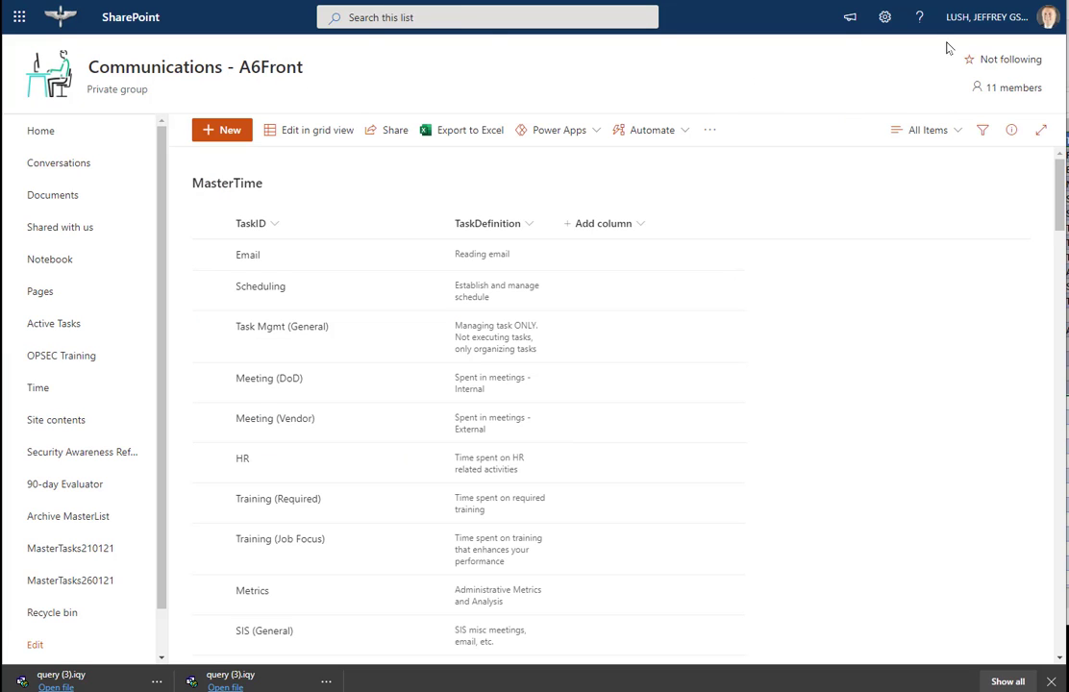
click(413, 1)
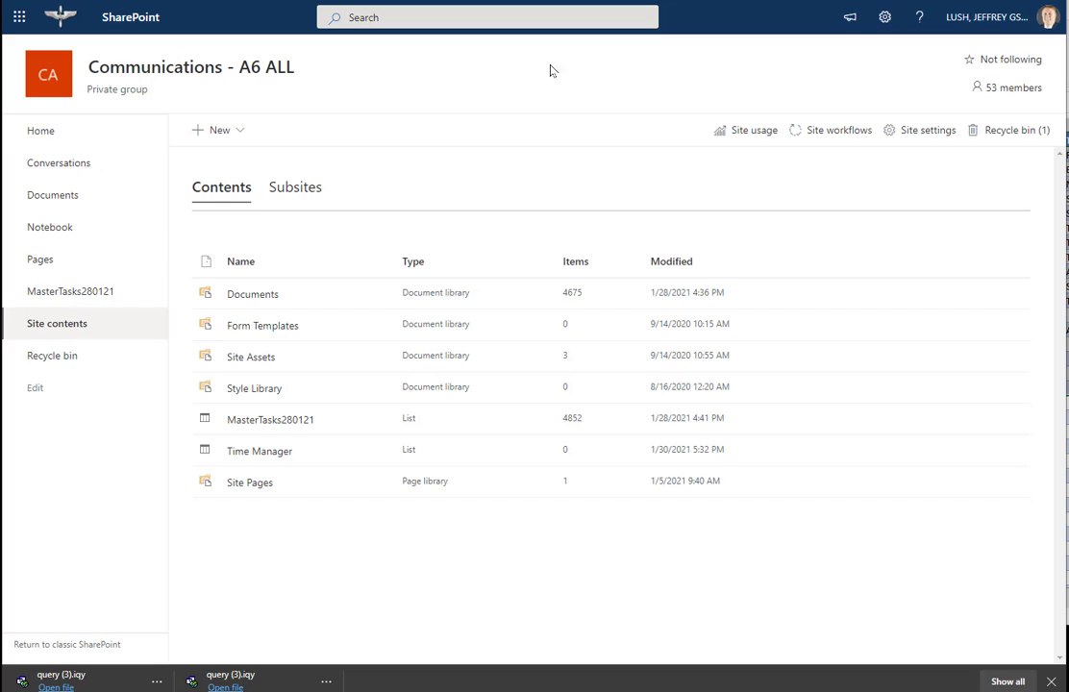
click(240, 134)
click(220, 163)
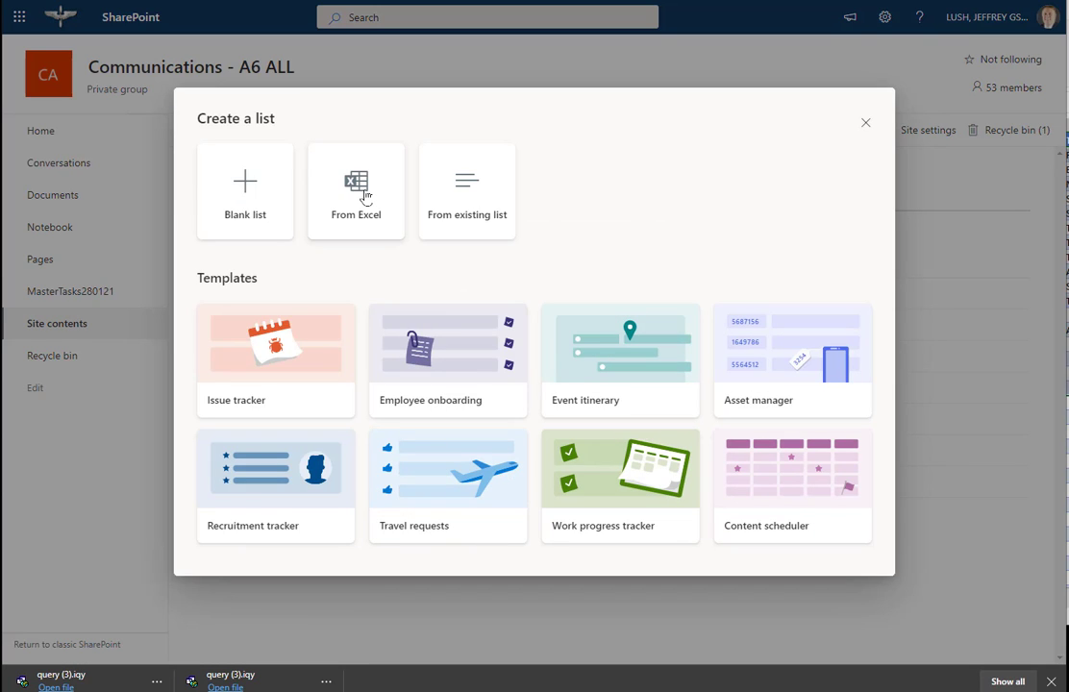
click(365, 197)
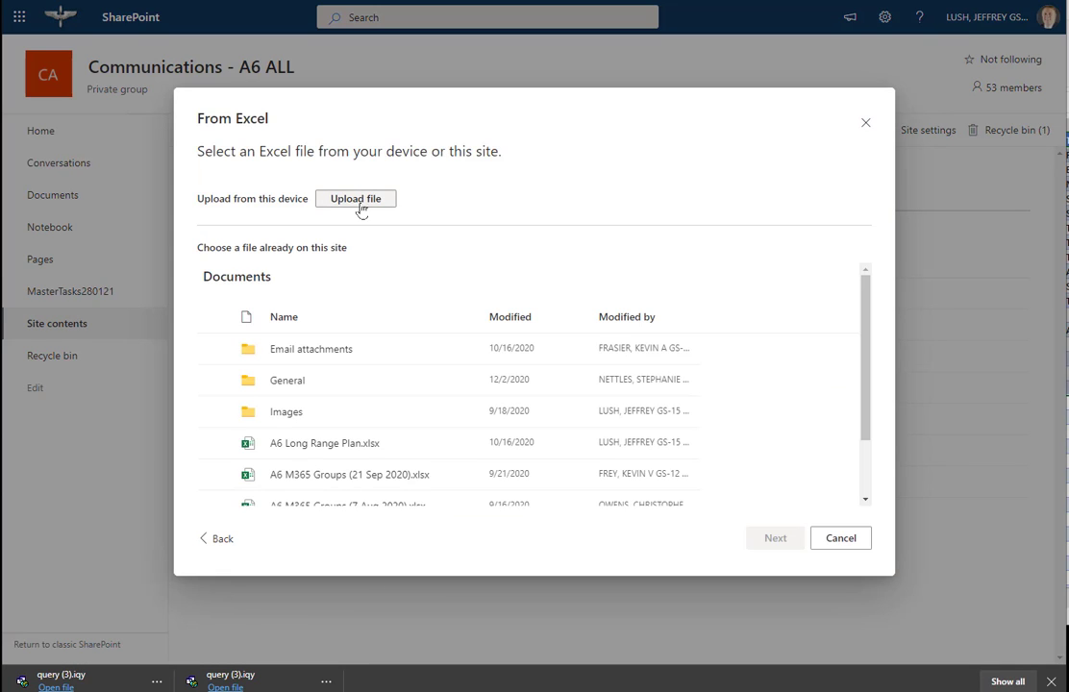
click(359, 203)
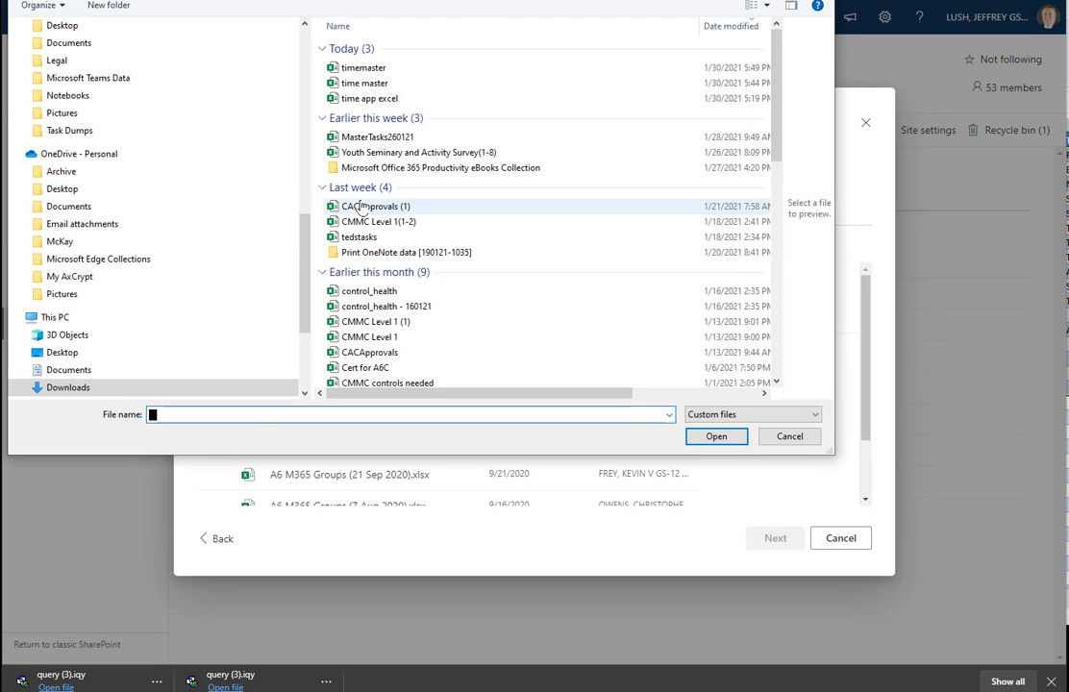
click(379, 69)
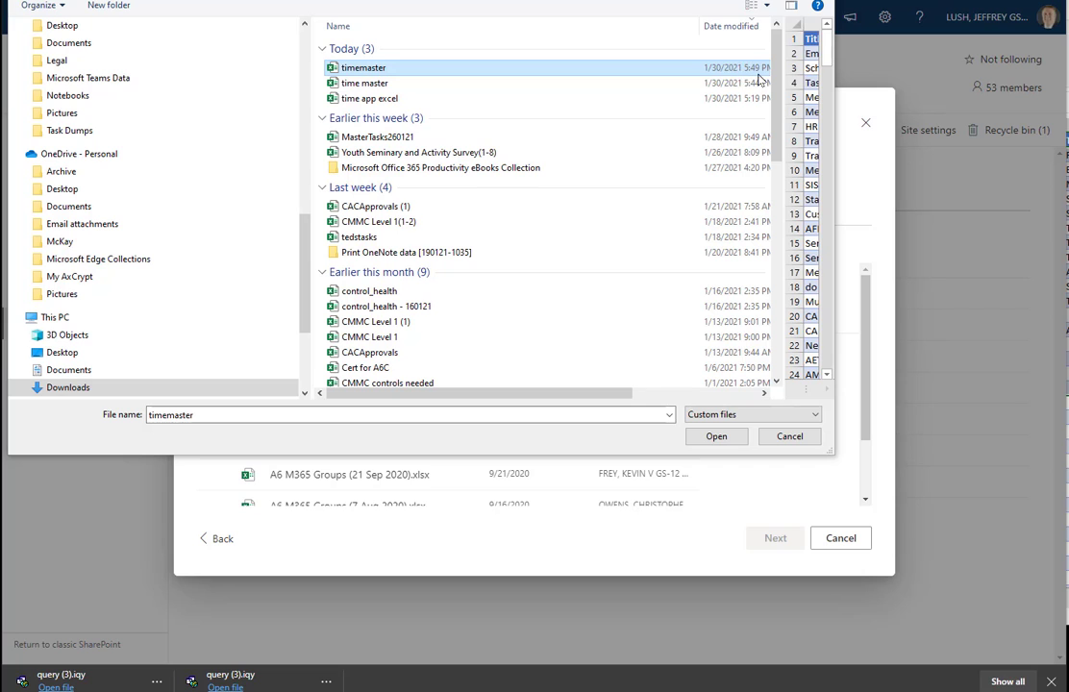
click(717, 436)
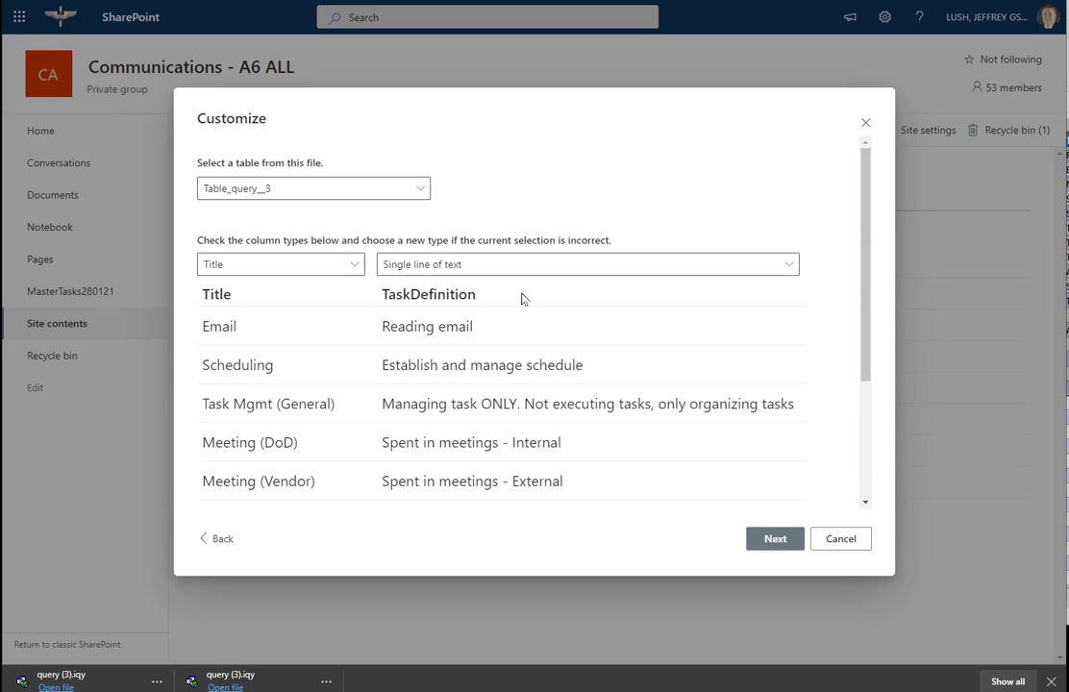
click(772, 544)
Shorten the new list's name to timemaster, exclude it from the site navigation, and create the list
click(435, 249)
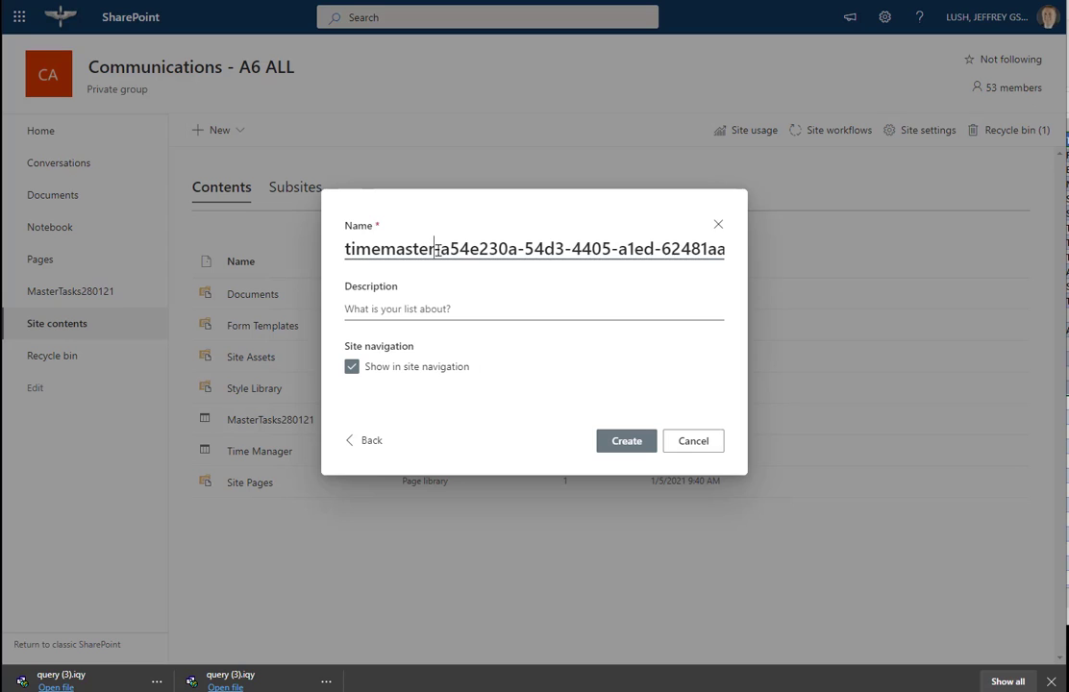
key(shift+End)
key(Delete)
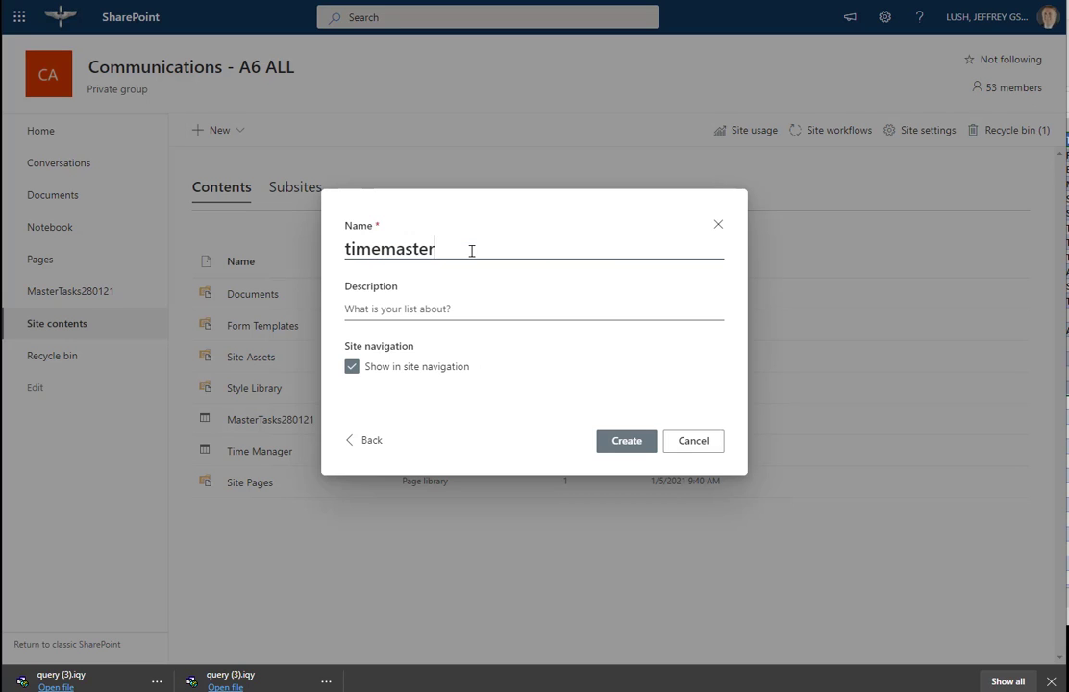
click(352, 373)
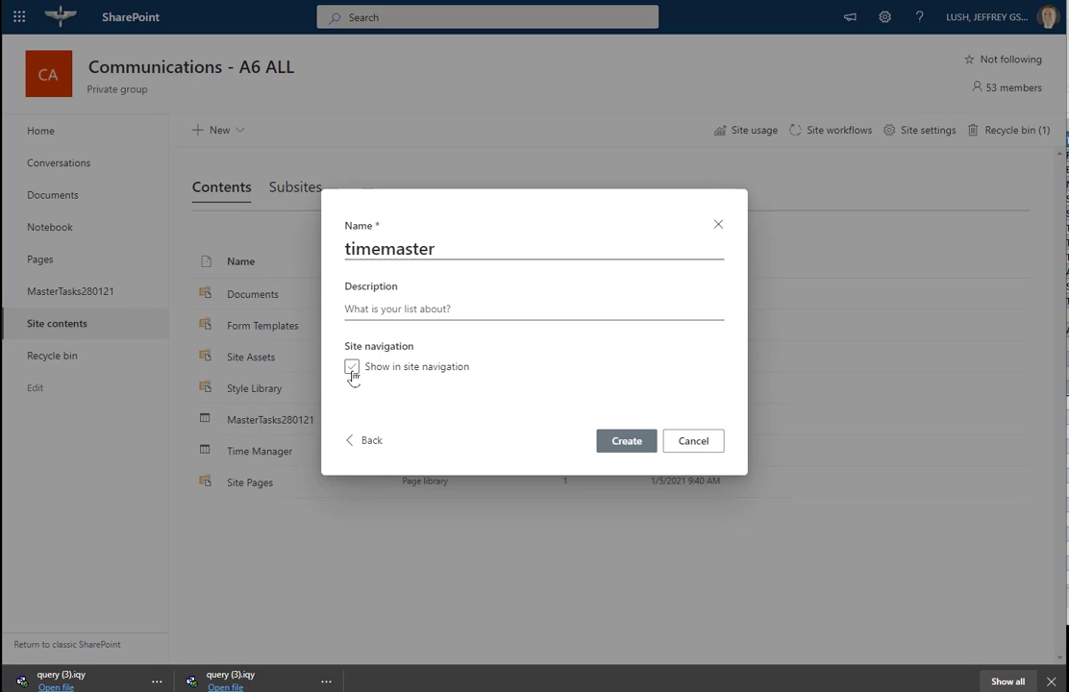
click(625, 443)
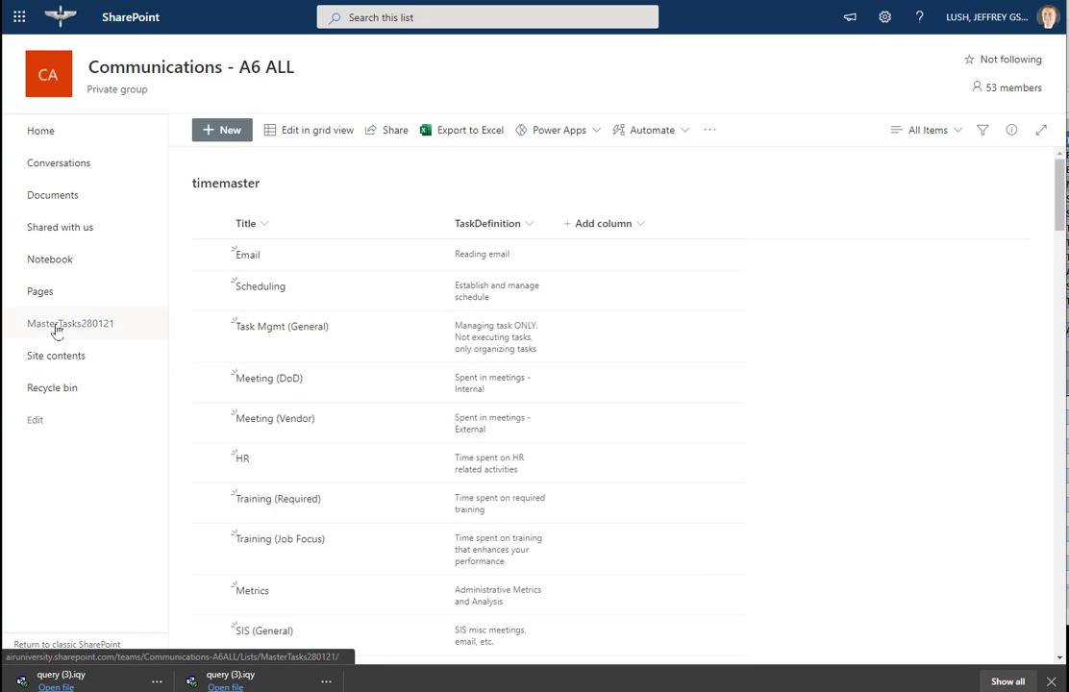
Compare the rows of the imported timemaster list with the original MasterTime list, and open the site contents of Communications - A6 ALL
scroll(375, 286, down, 15)
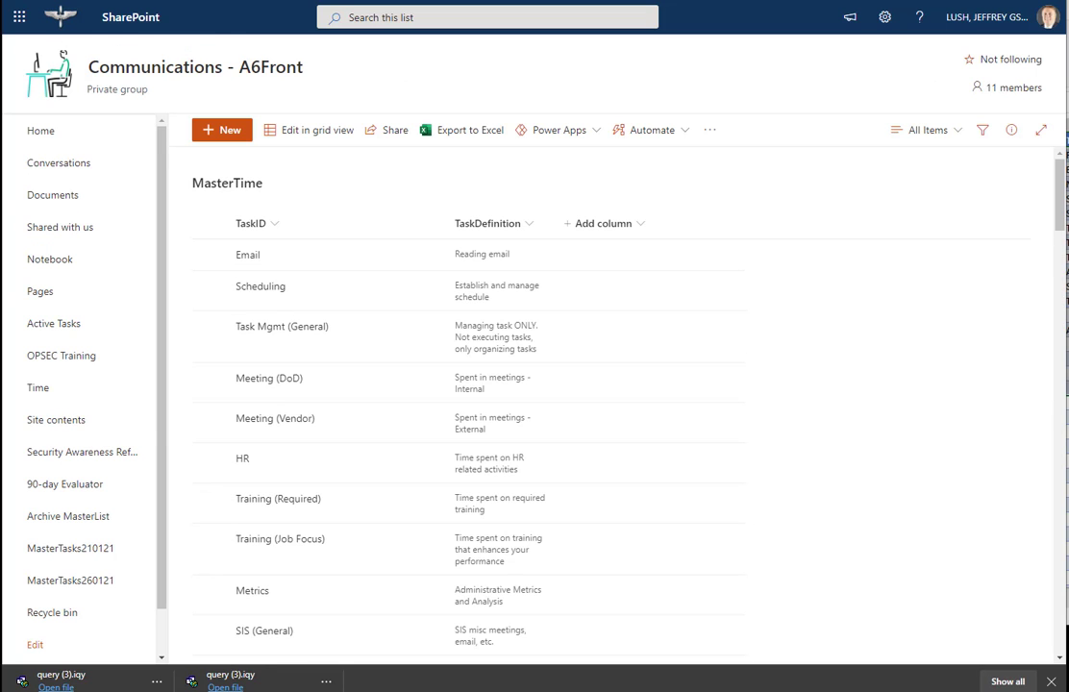
scroll(346, 337, down, 10)
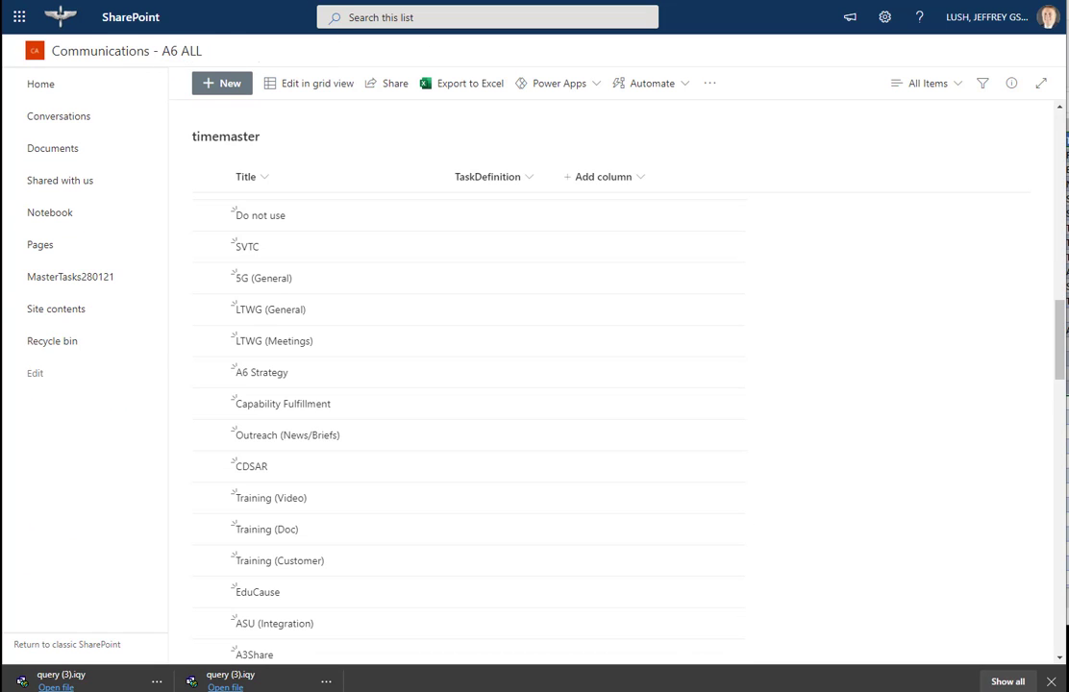
click(84, 312)
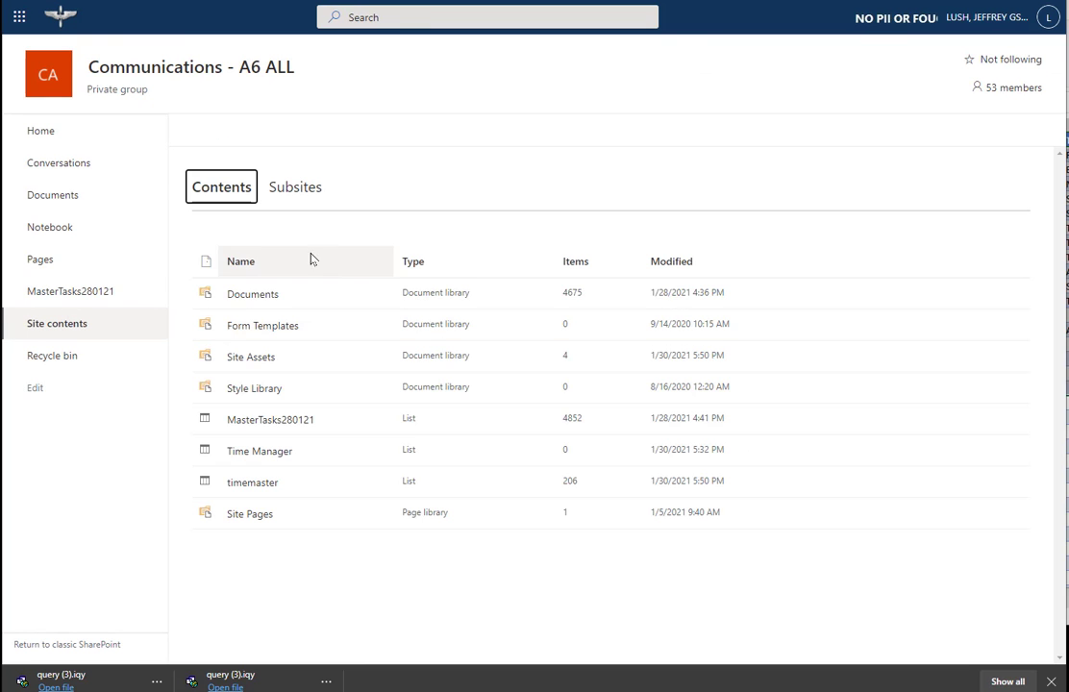